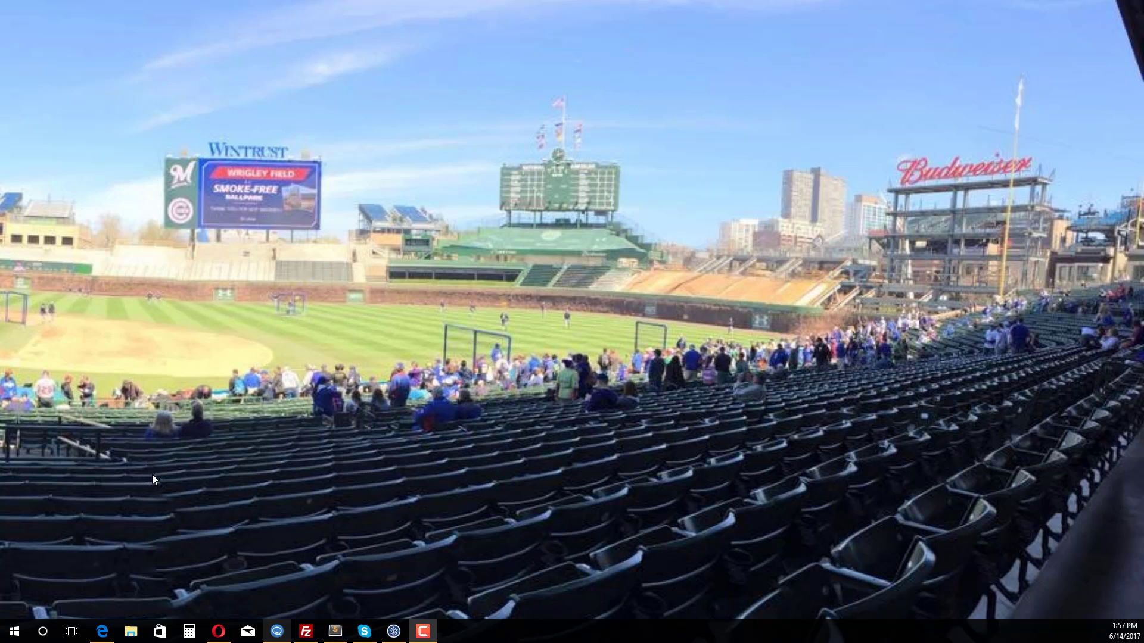
- Search for Notepad and launch it as administrator
left_click(14, 639)
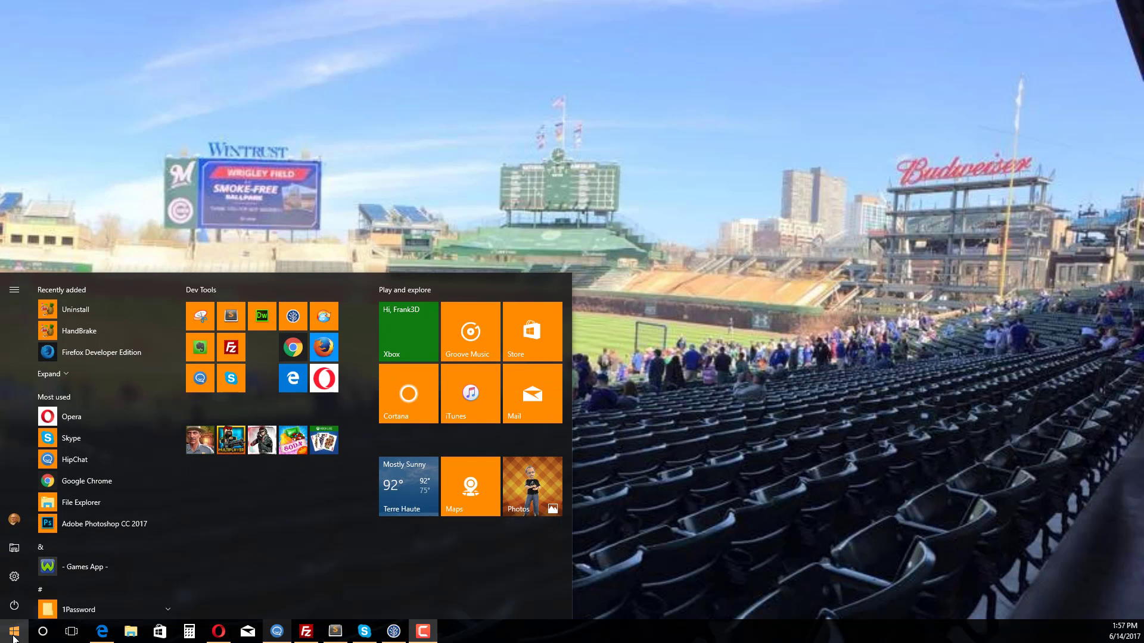
type("note")
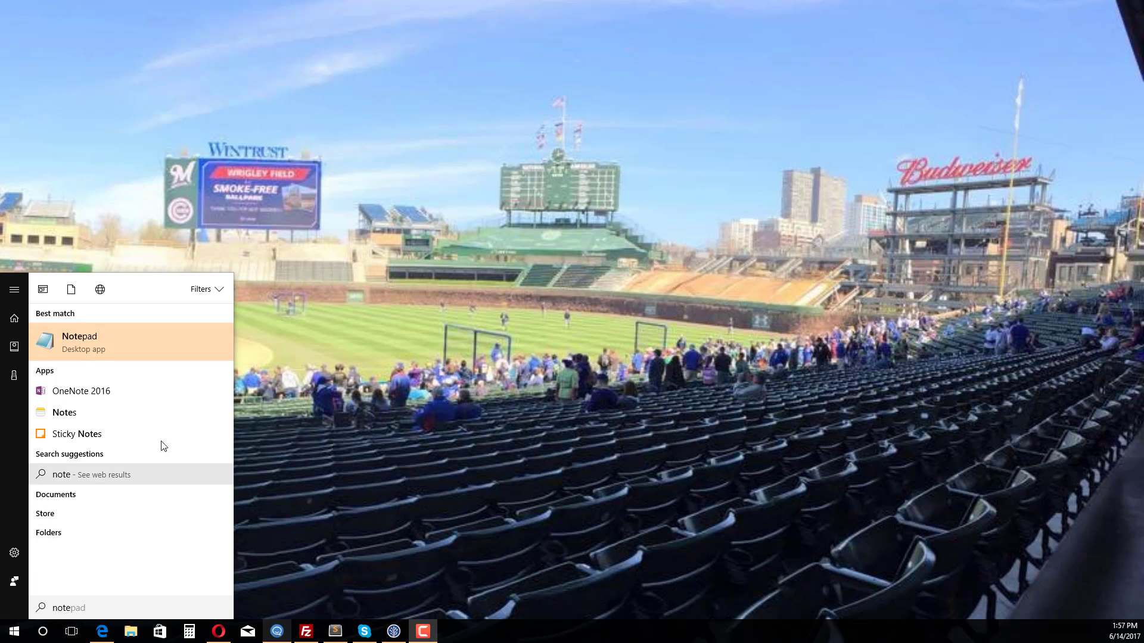
right_click(136, 343)
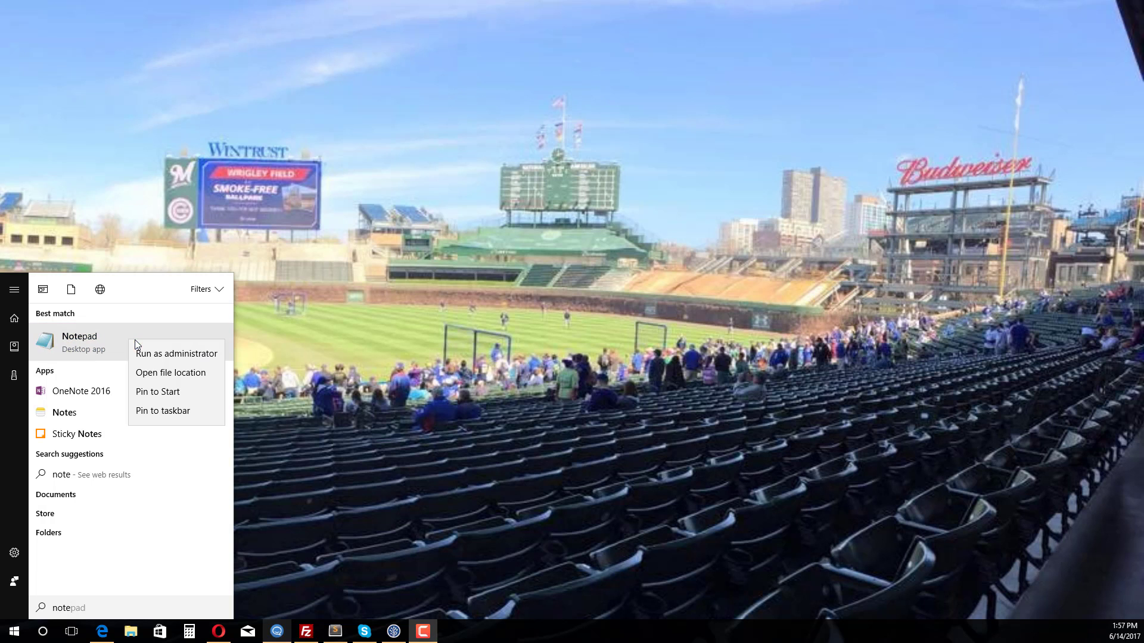
left_click(166, 356)
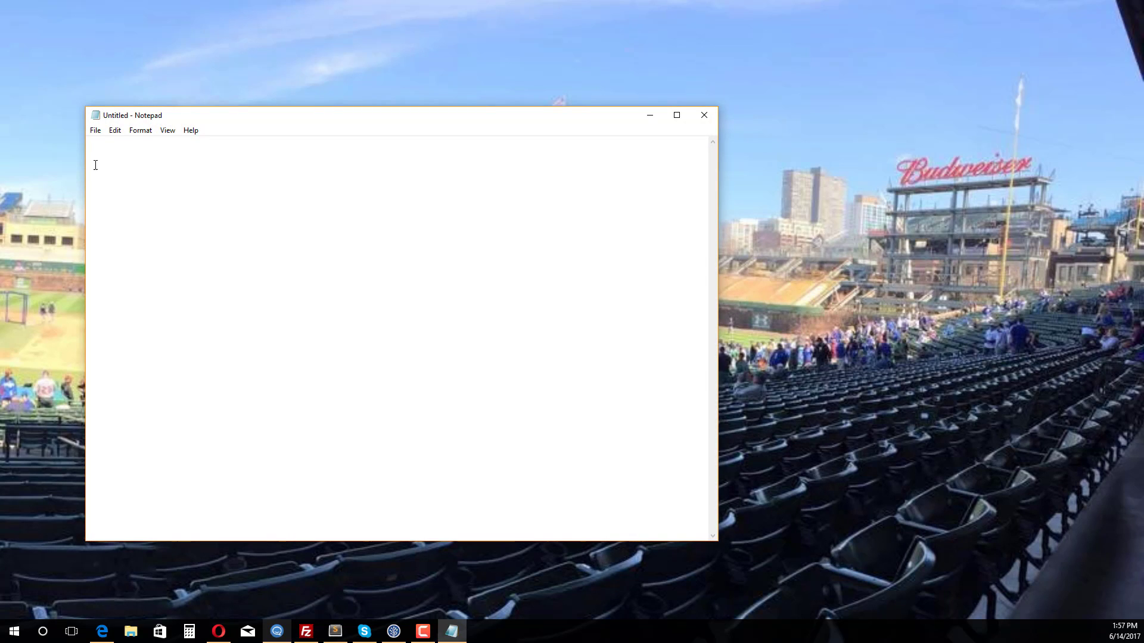
- Start opening a file and browse from the C: drive into Windows\System32
left_click(97, 130)
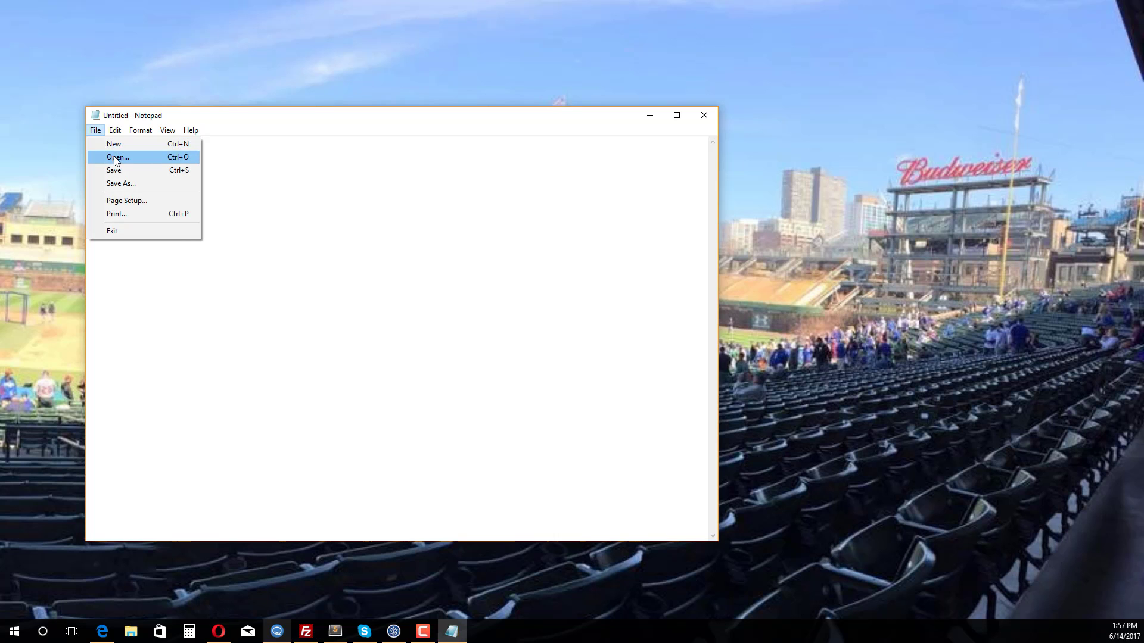
left_click(113, 156)
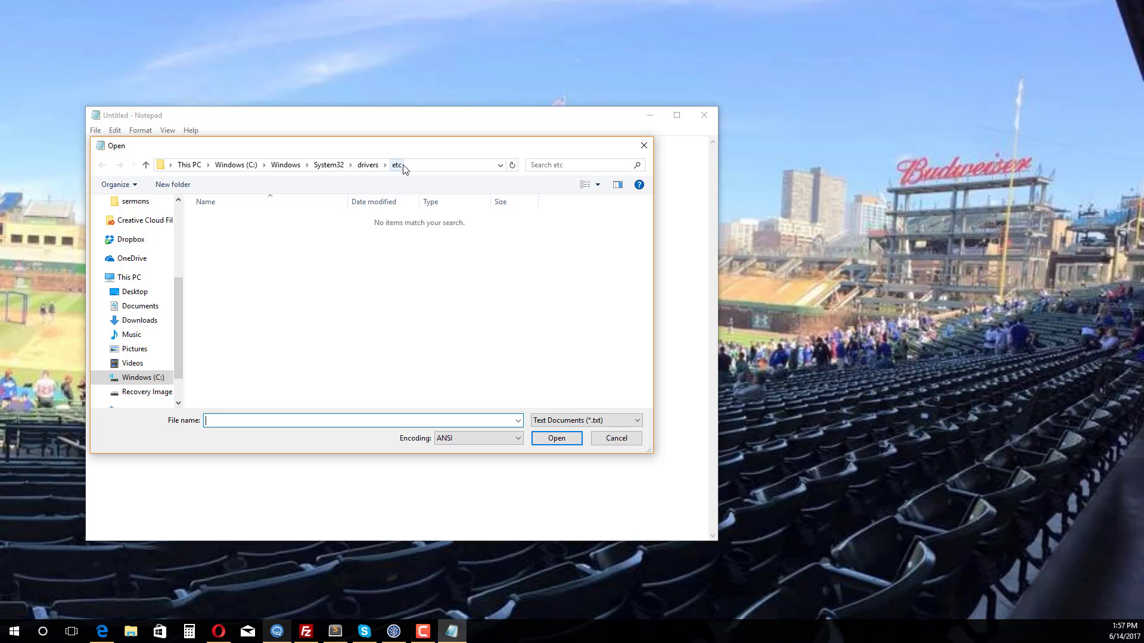
left_click(236, 167)
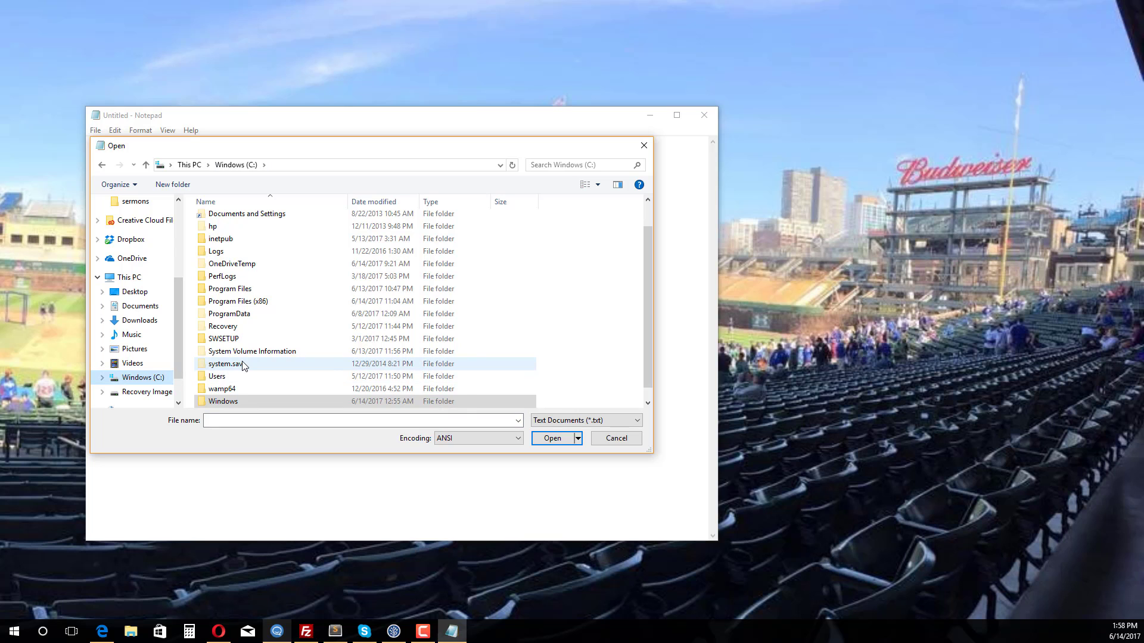
scroll(238, 381, "down", 1)
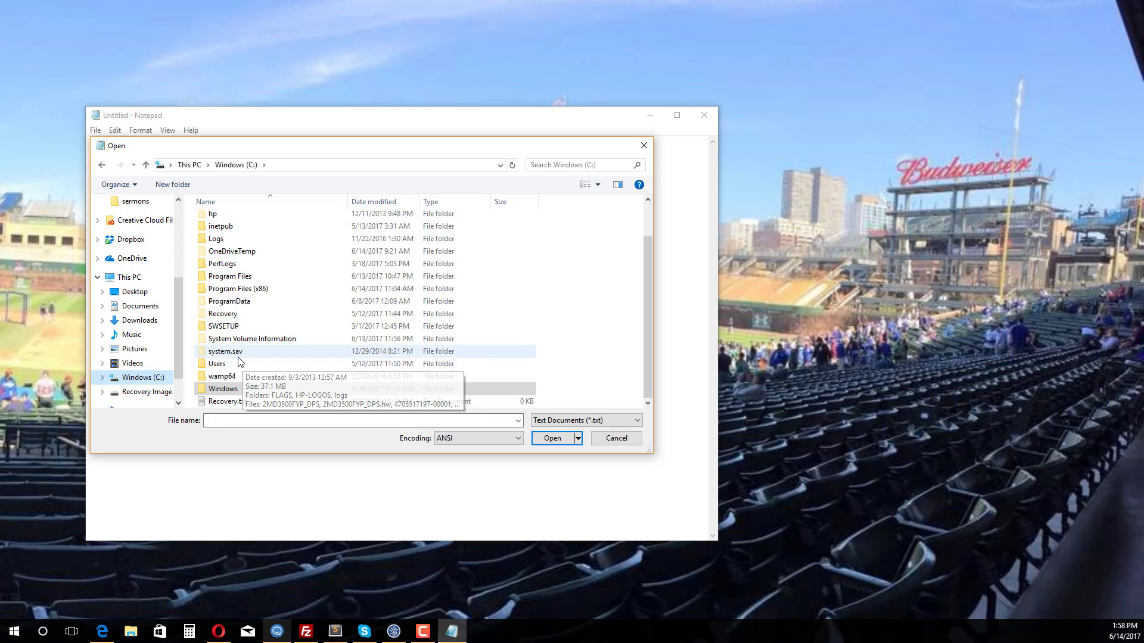
double_click(230, 392)
scroll(282, 319, "down", 6)
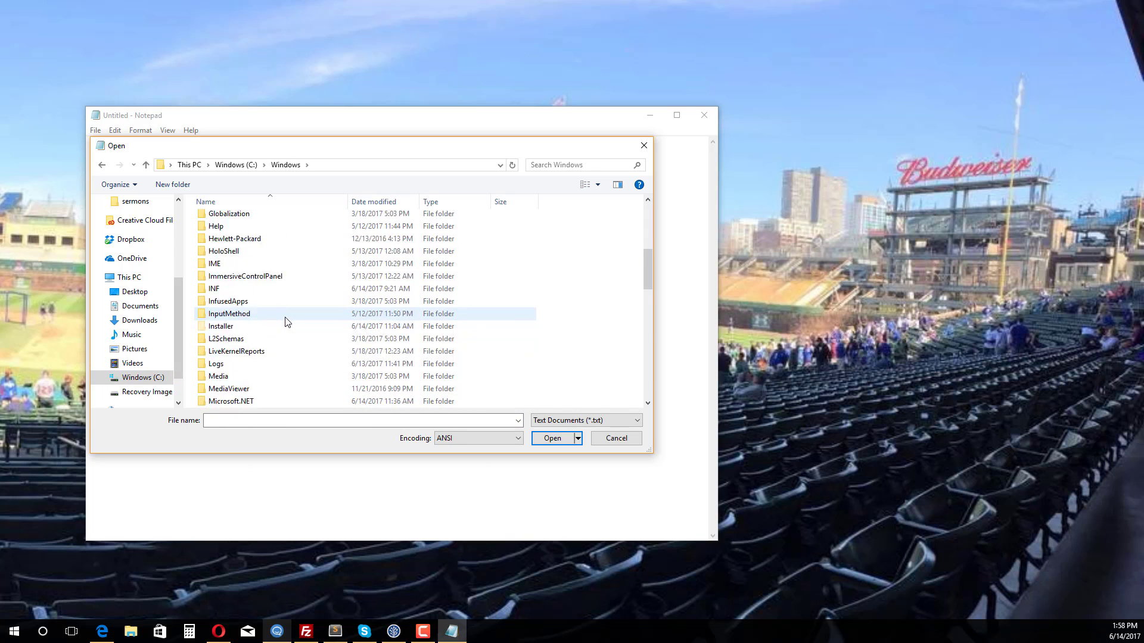
scroll(286, 321, "down", 11)
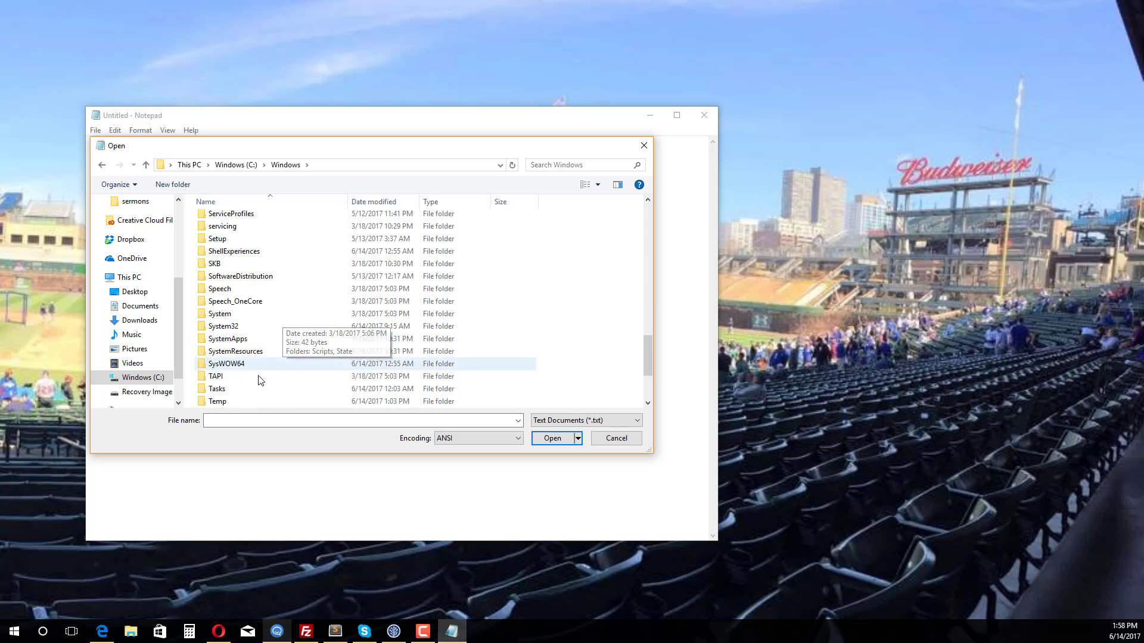
double_click(235, 325)
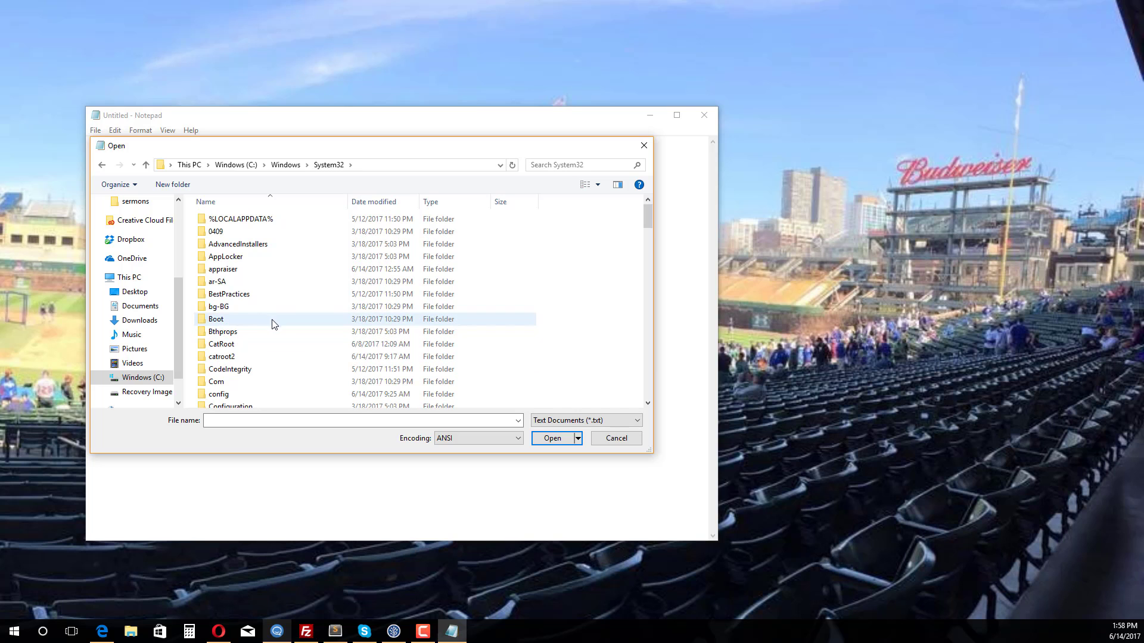
- Browse further into the drivers\etc folder
scroll(273, 325, "down", 4)
scroll(273, 329, "down", 1)
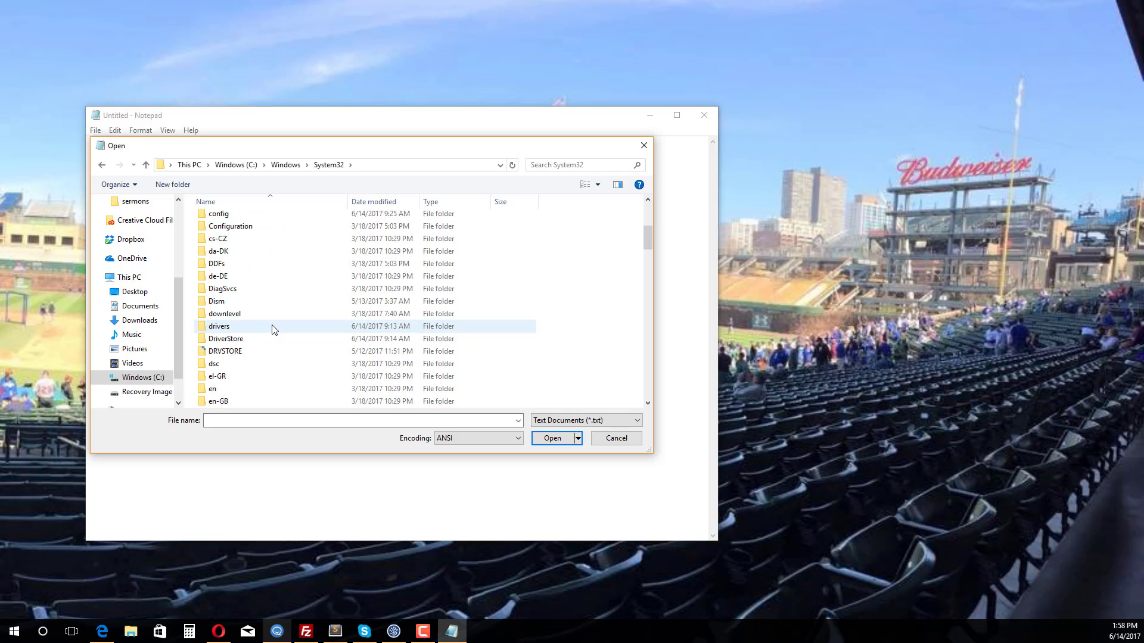
double_click(232, 327)
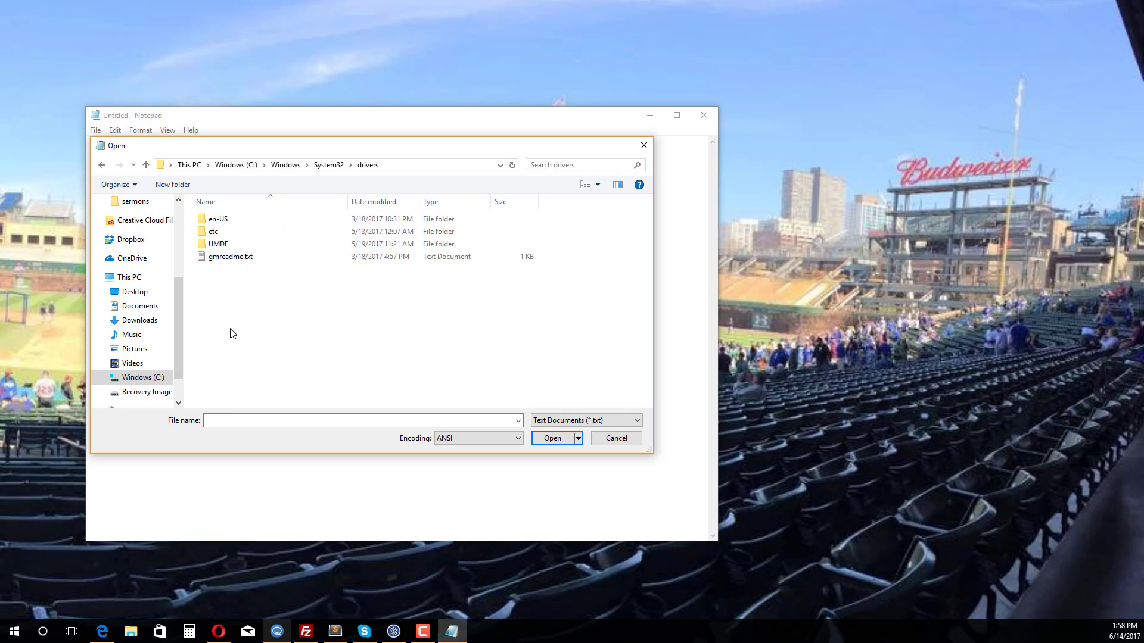
double_click(209, 232)
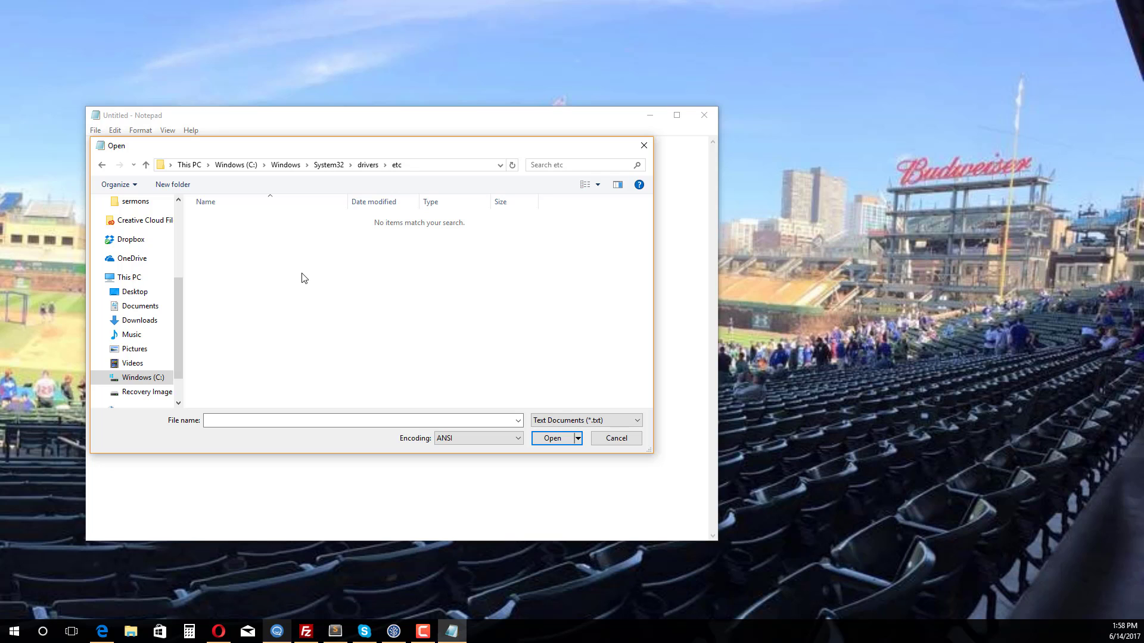
- Show All Files (*.*) and open the hosts file
left_click(595, 422)
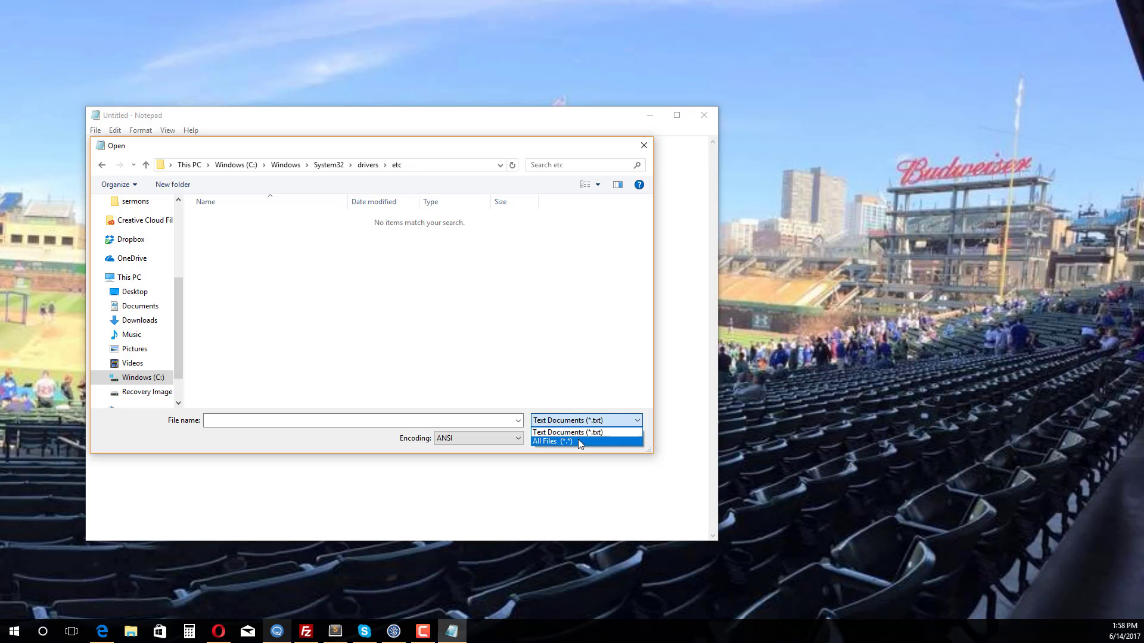
left_click(579, 441)
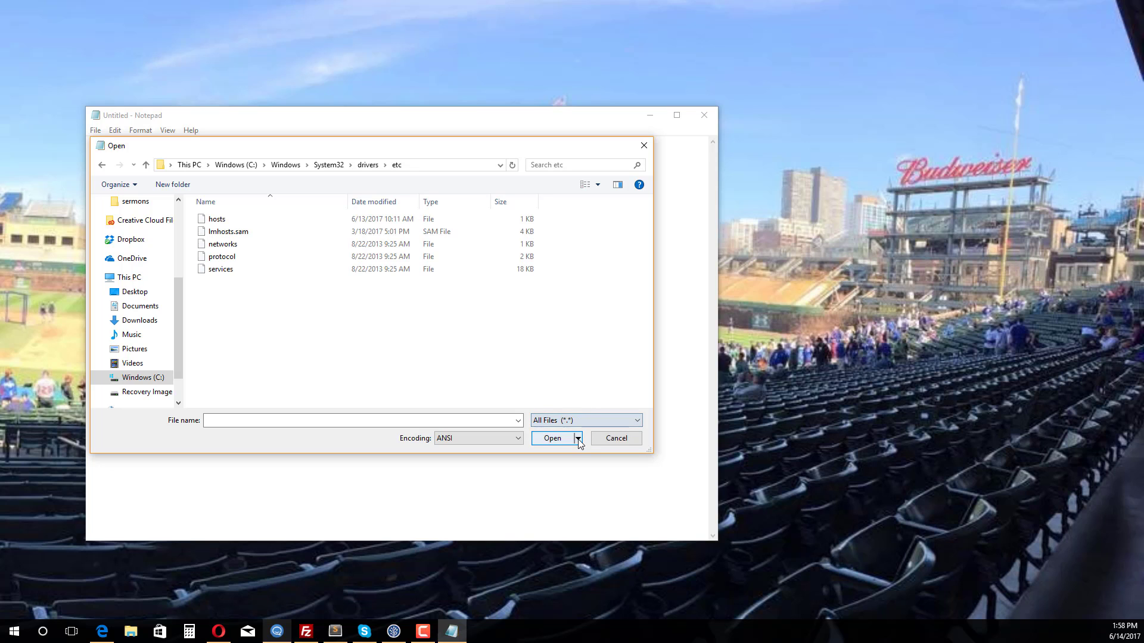
left_click(215, 224)
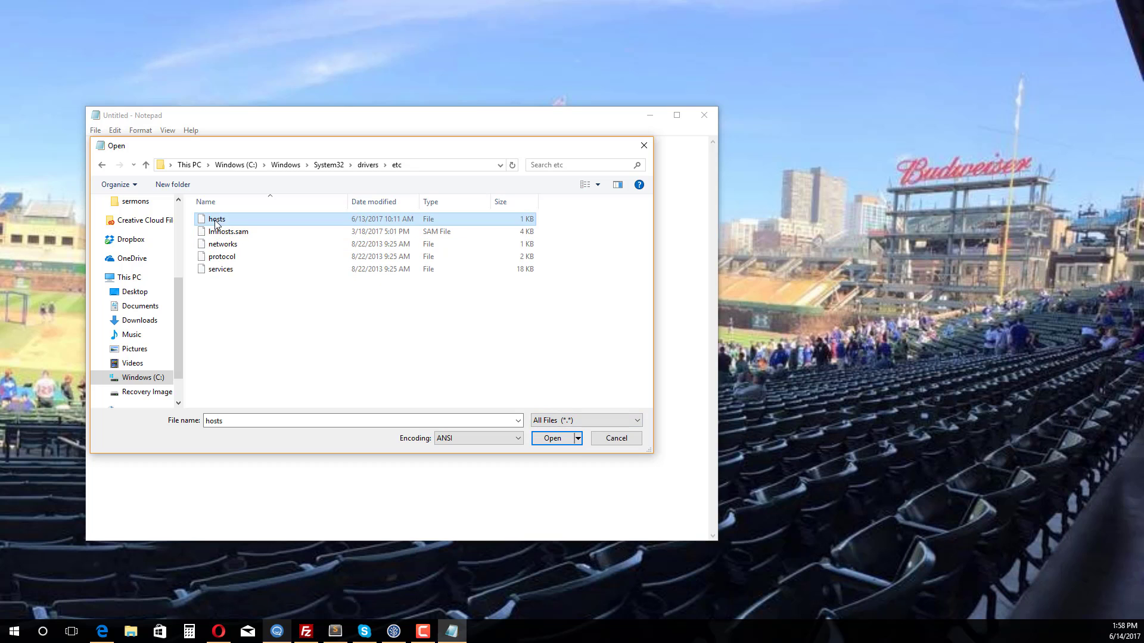
left_click(559, 440)
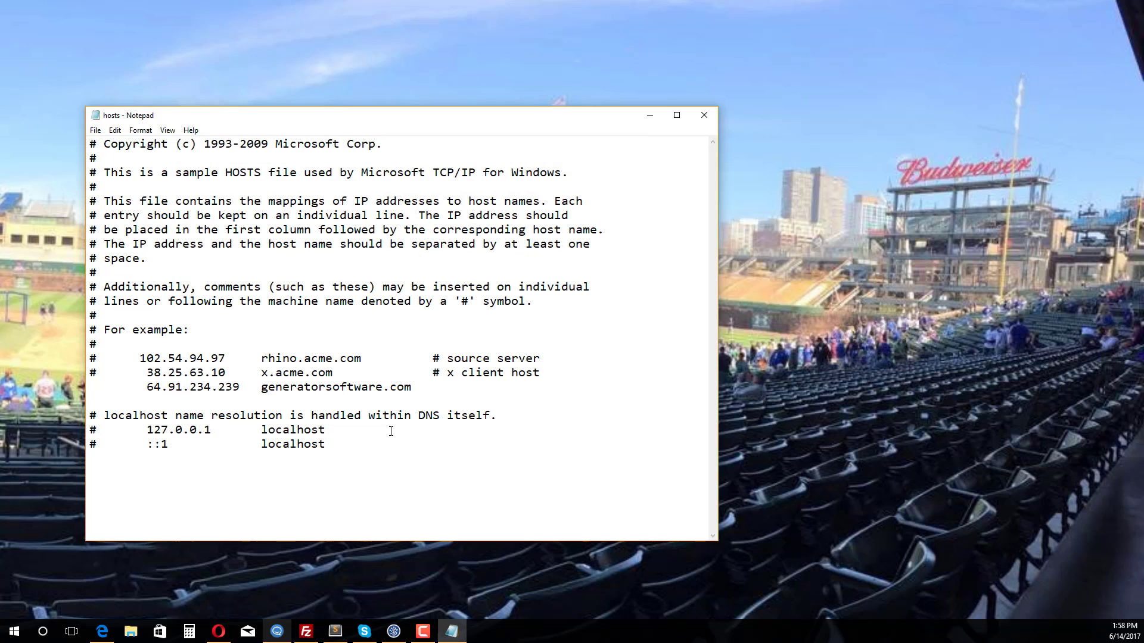
- Change the last example entry to map 64.91.234.238 to payblue.com and save the hosts file
left_click_drag(239, 389, 148, 391)
type("64.91.234.238")
left_click_drag(260, 390, 412, 394)
type("paybl")
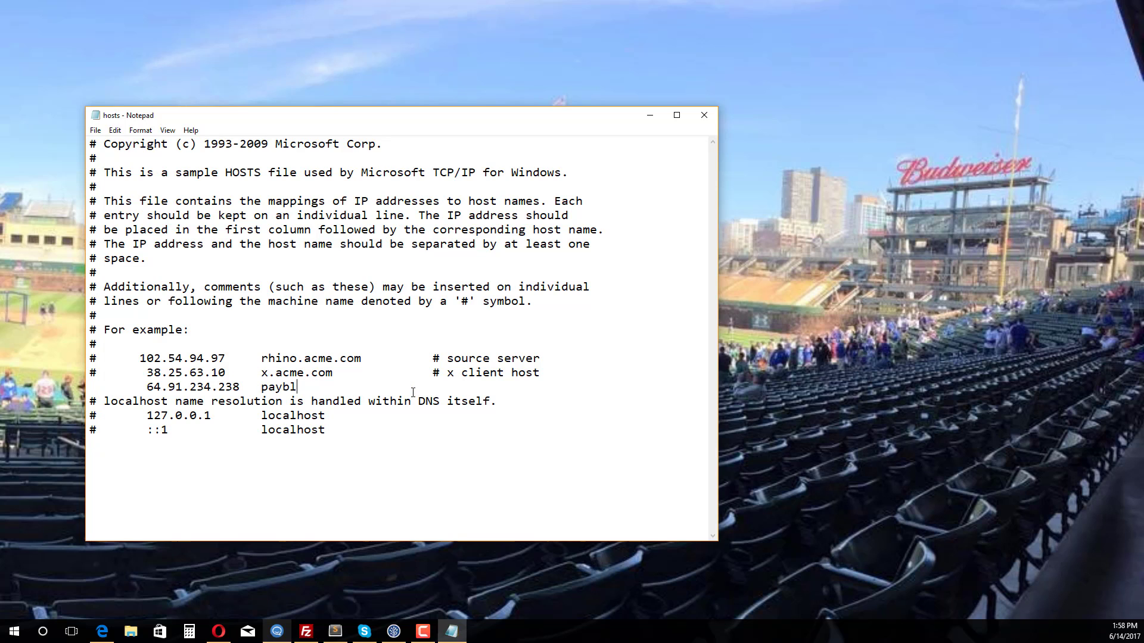
type("ue.com")
left_click(98, 132)
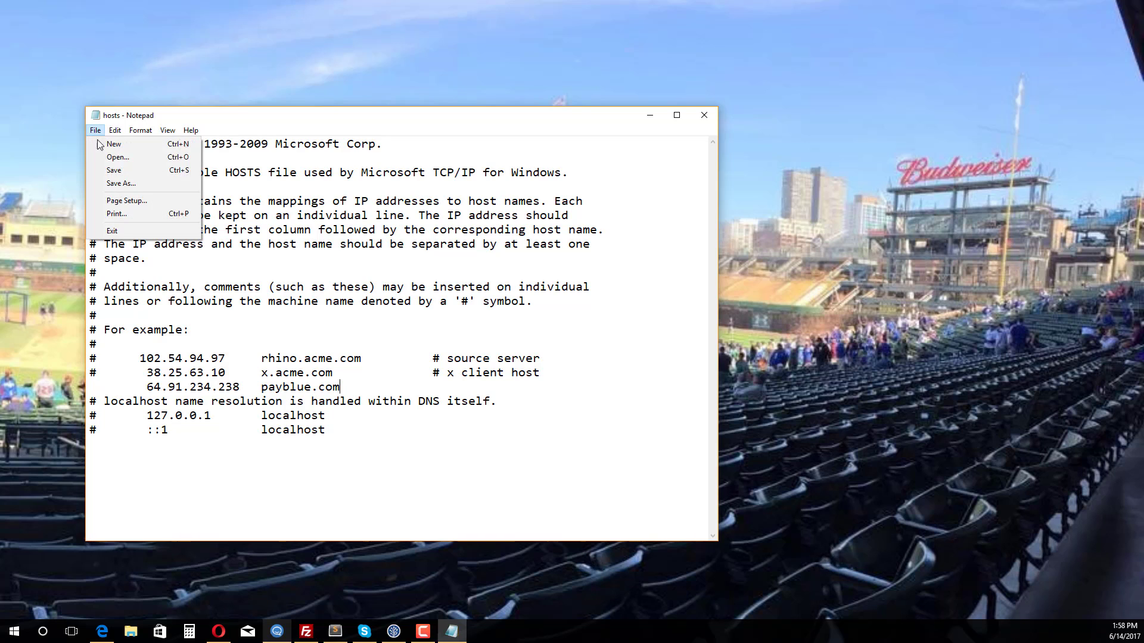
left_click(110, 173)
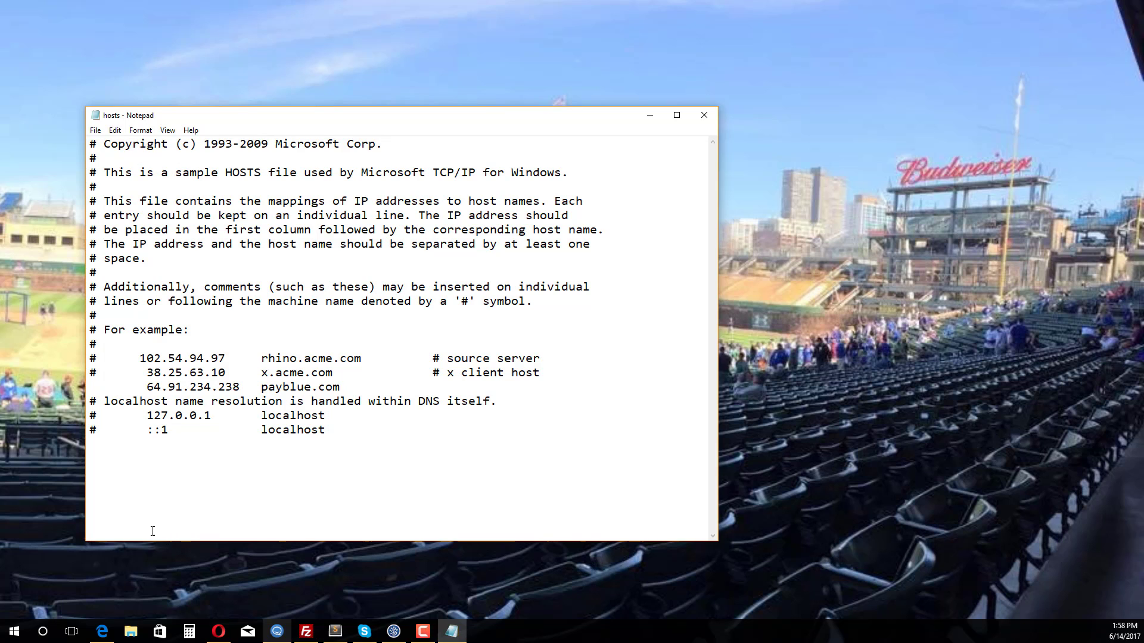
- Launch Command Prompt from the Start search and place its window beside Notepad
left_click(15, 631)
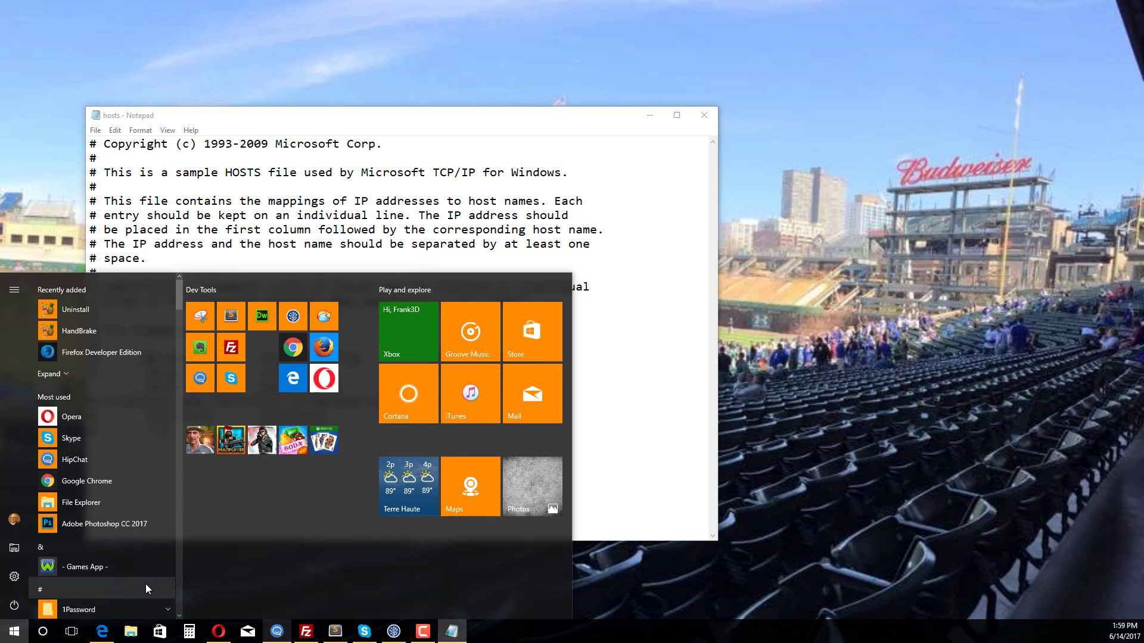
type("cm")
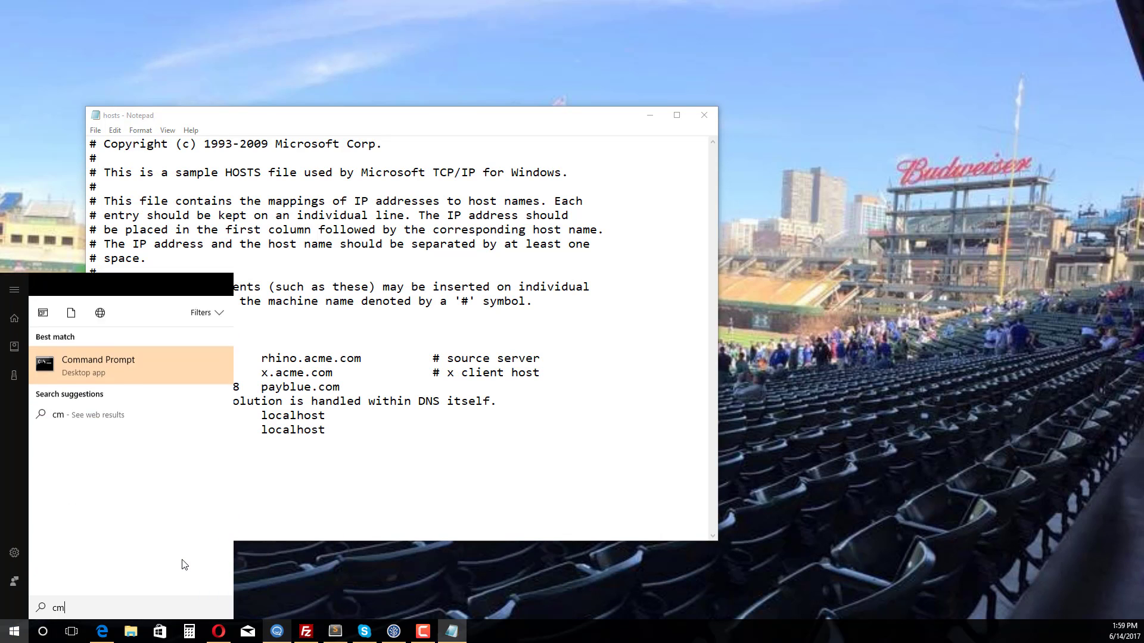
type("d")
key("Return")
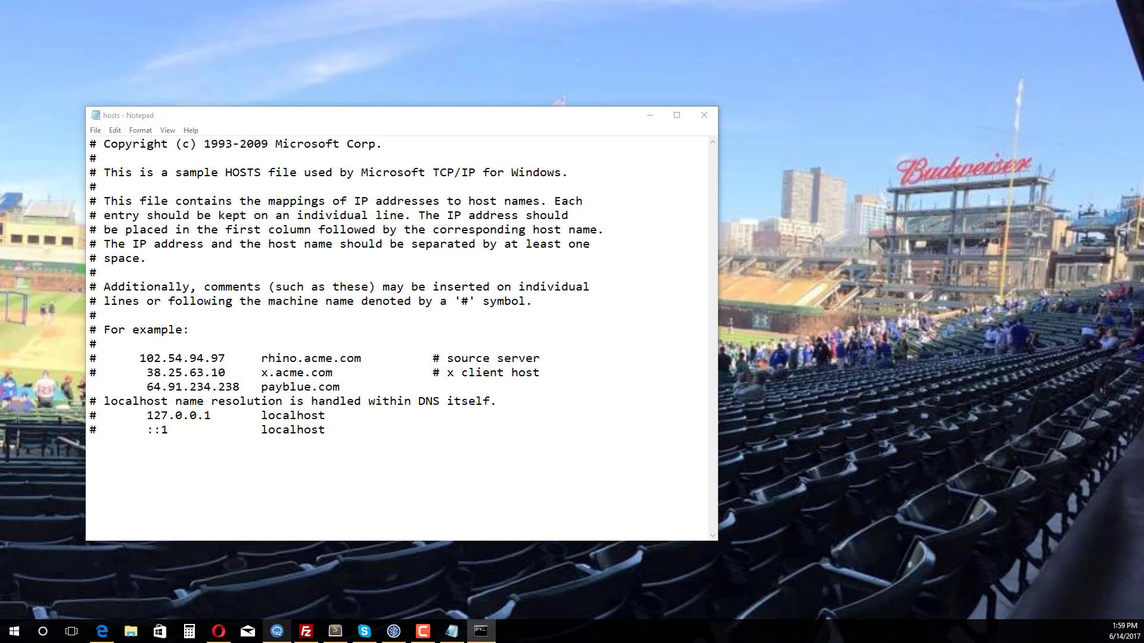
left_click_drag(0, 95, 771, 139)
- Run ping payblue.com in the Command Prompt
type("p")
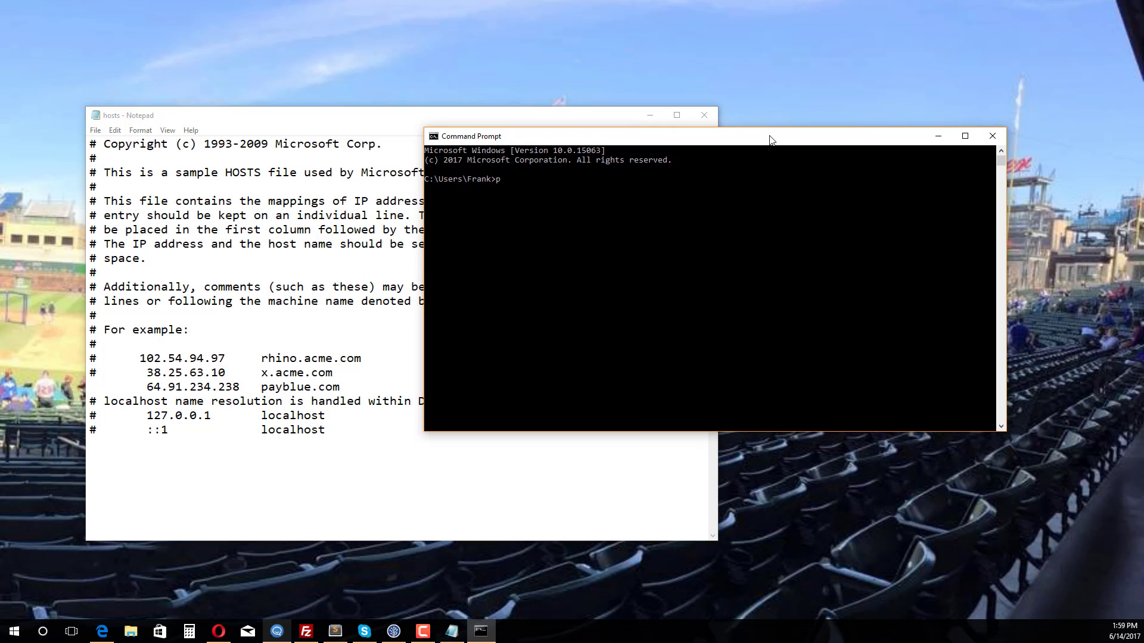
type("ing payblue.com")
key("Return")
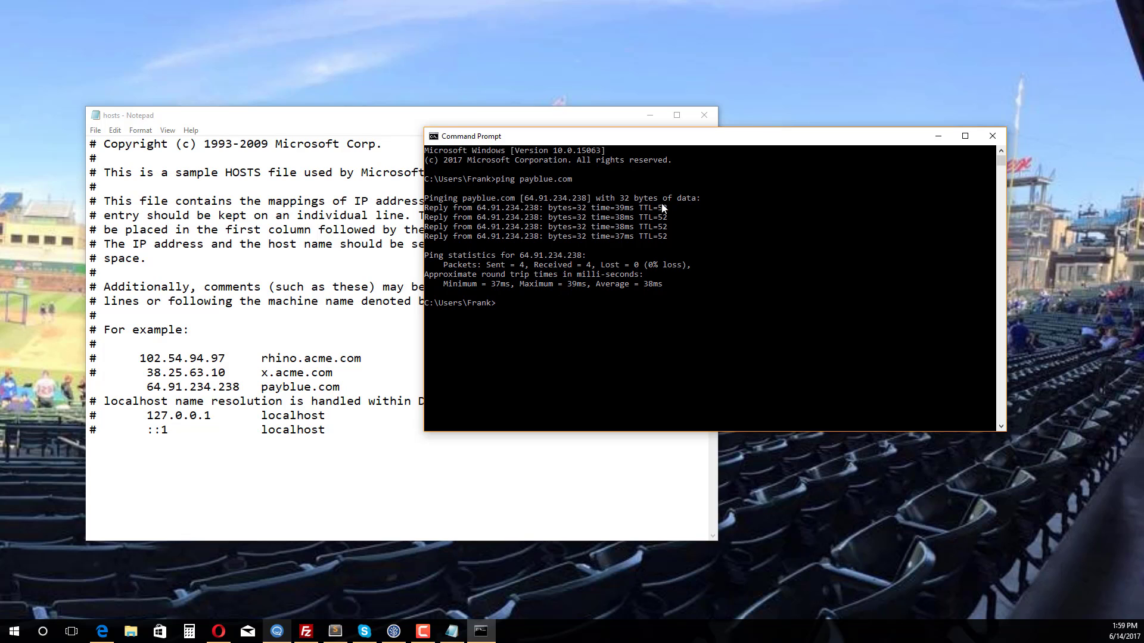
- Delete the payblue.com entry line from the hosts file
left_click(335, 385)
left_click_drag(338, 388, 148, 393)
key("Delete")
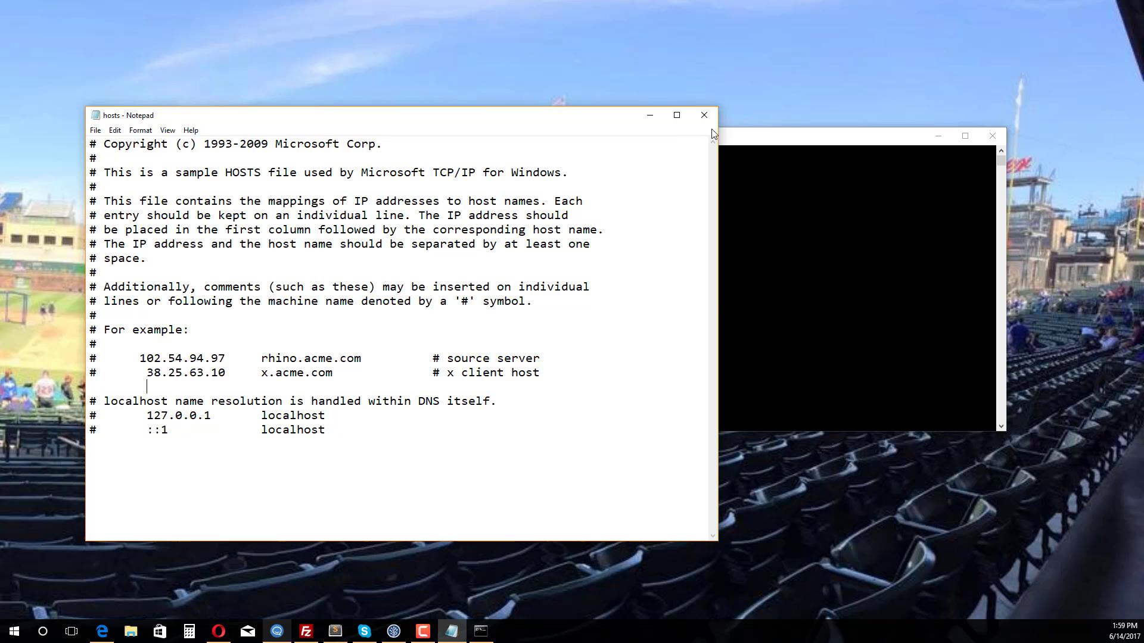
- Return to the Command Prompt and run ping payblue.com again
left_click(741, 133)
left_click(528, 305)
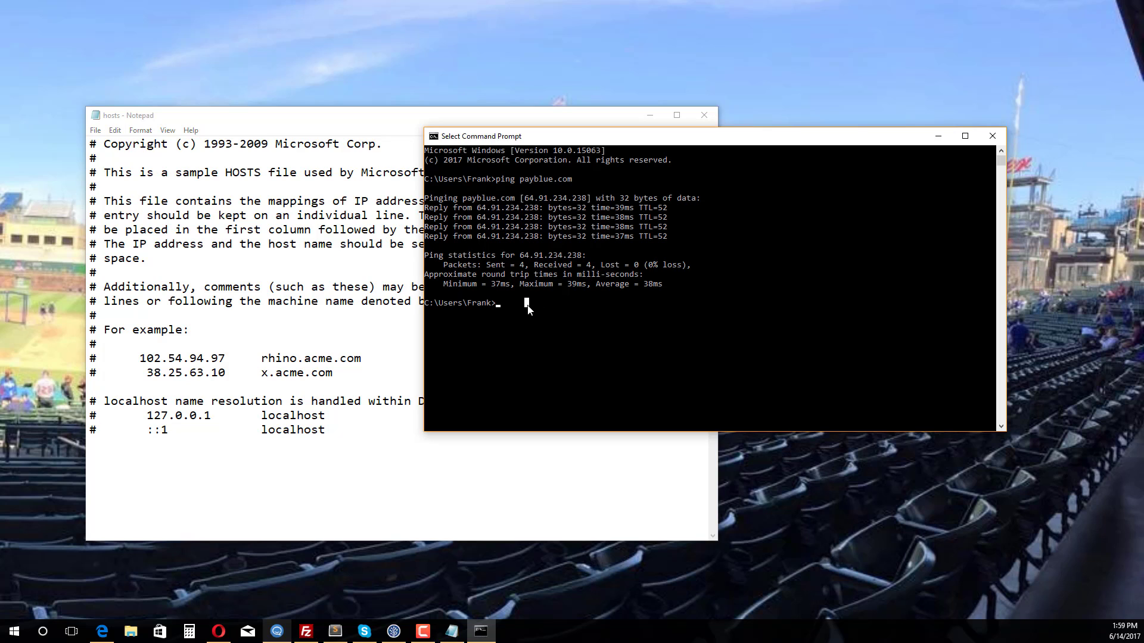
key("Up")
key("Return")
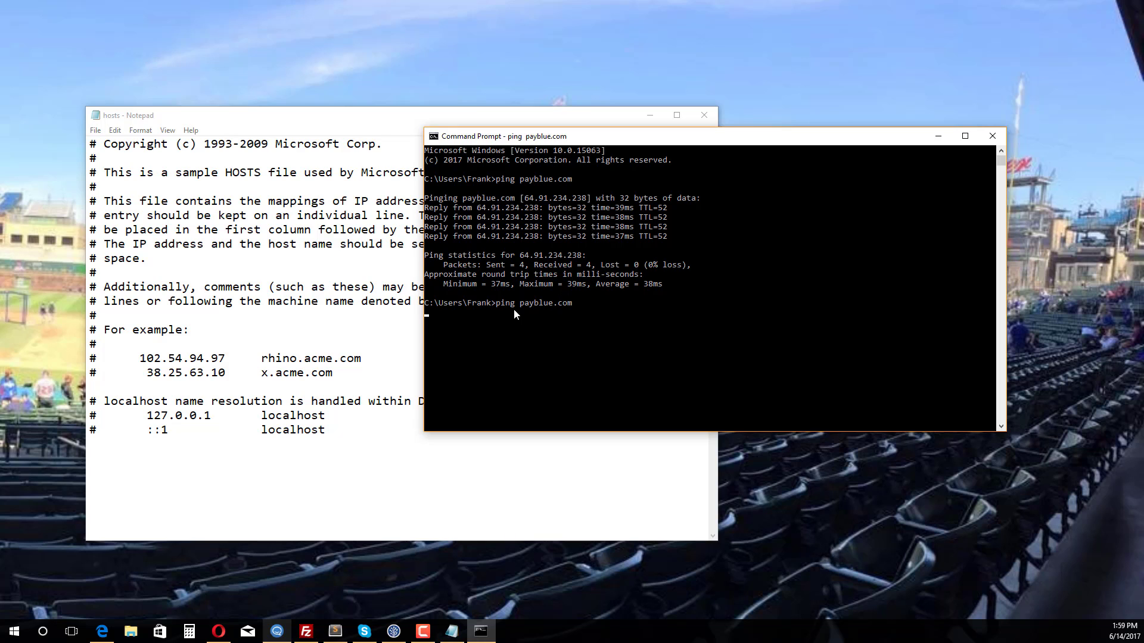